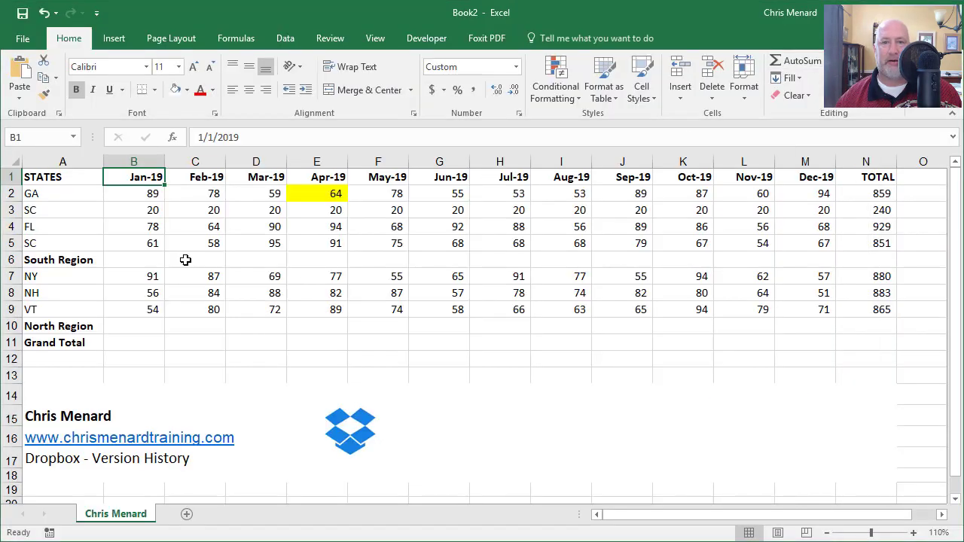
Save the budget workbook via Save As to Dropbox > 2019 Budget Files, named Budget FY19.
click(186, 258)
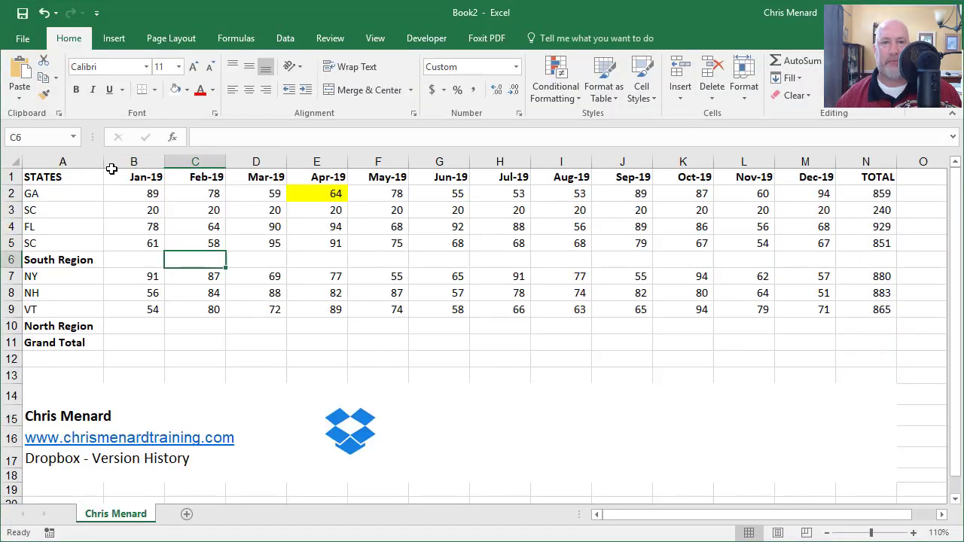
click(22, 13)
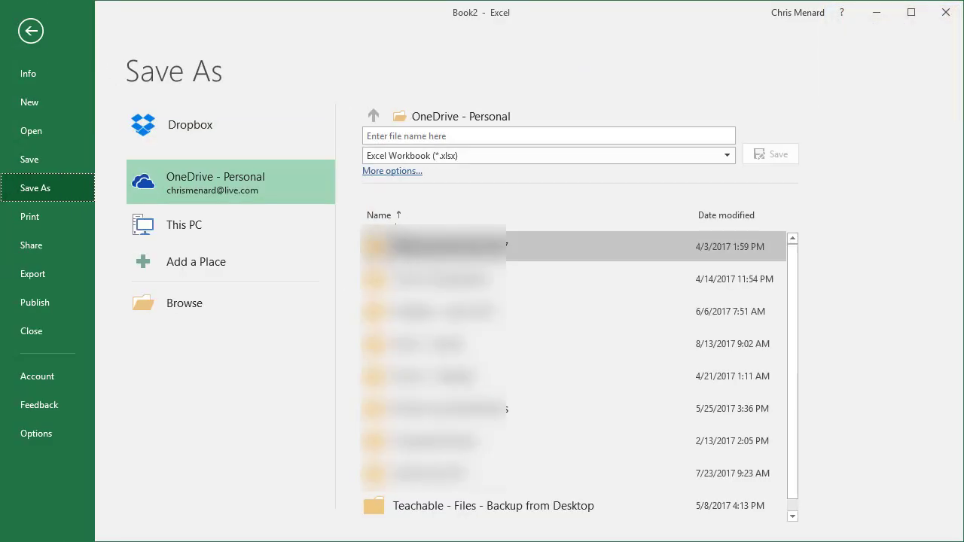
click(188, 126)
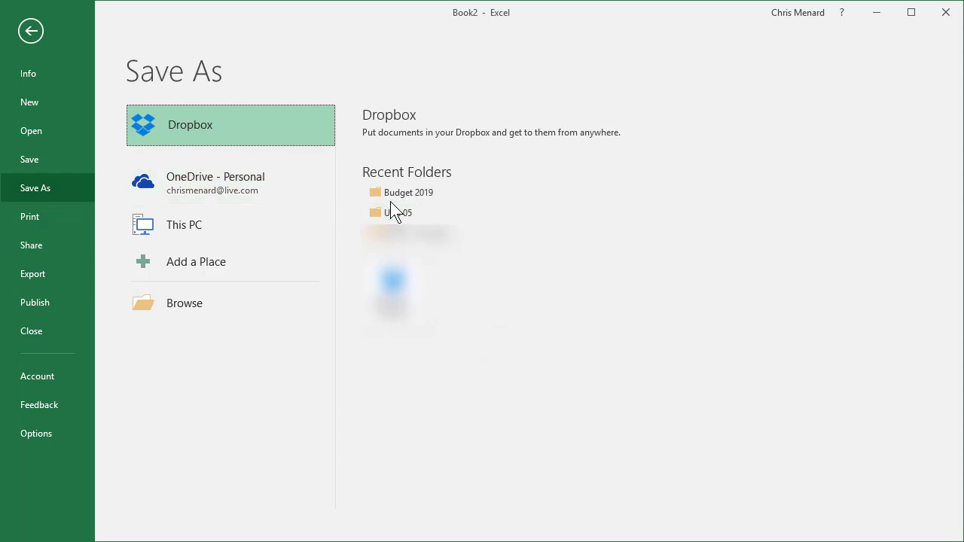
click(397, 302)
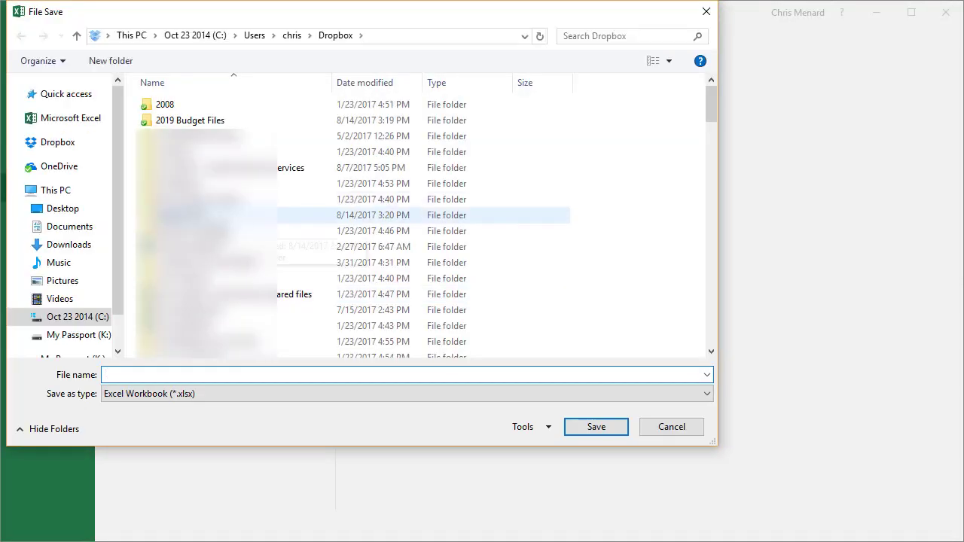
double_click(190, 122)
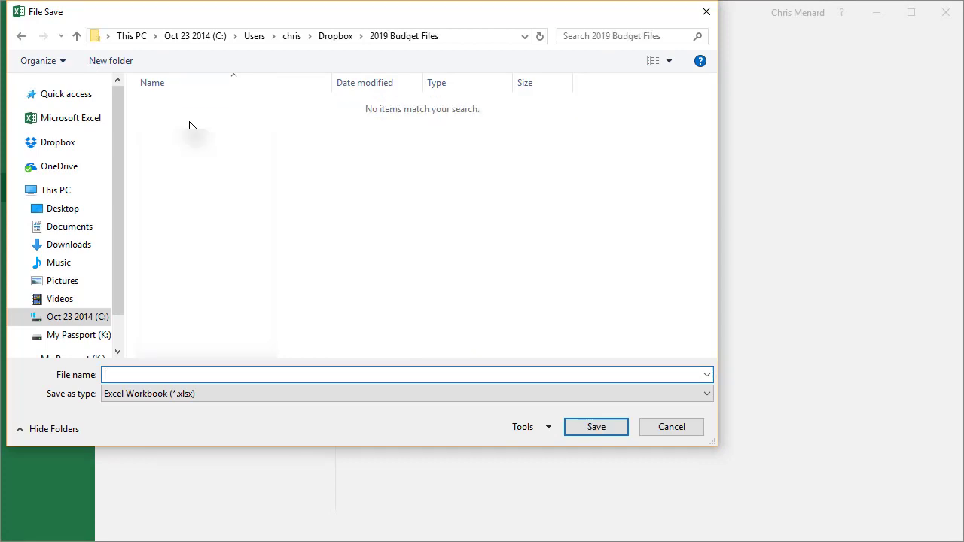
click(258, 372)
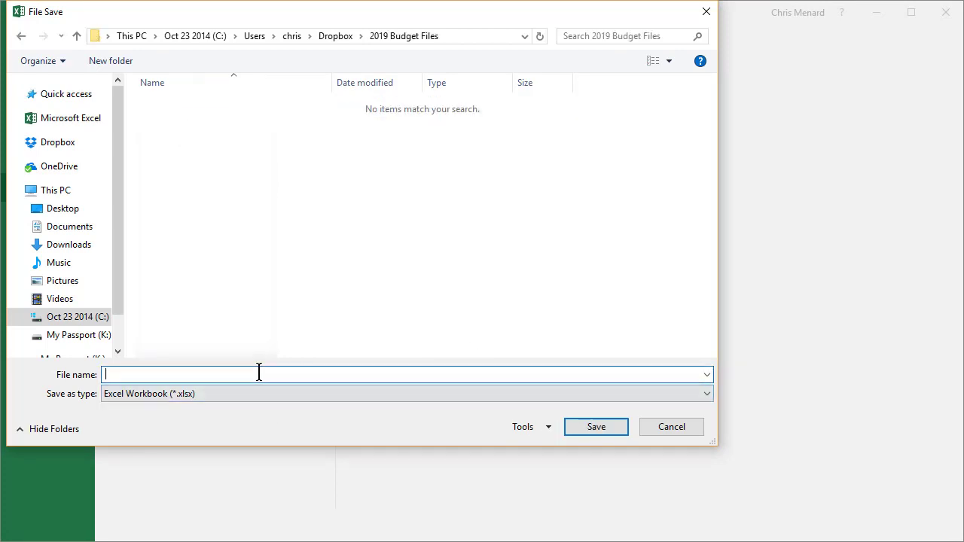
text(Budget FY19)
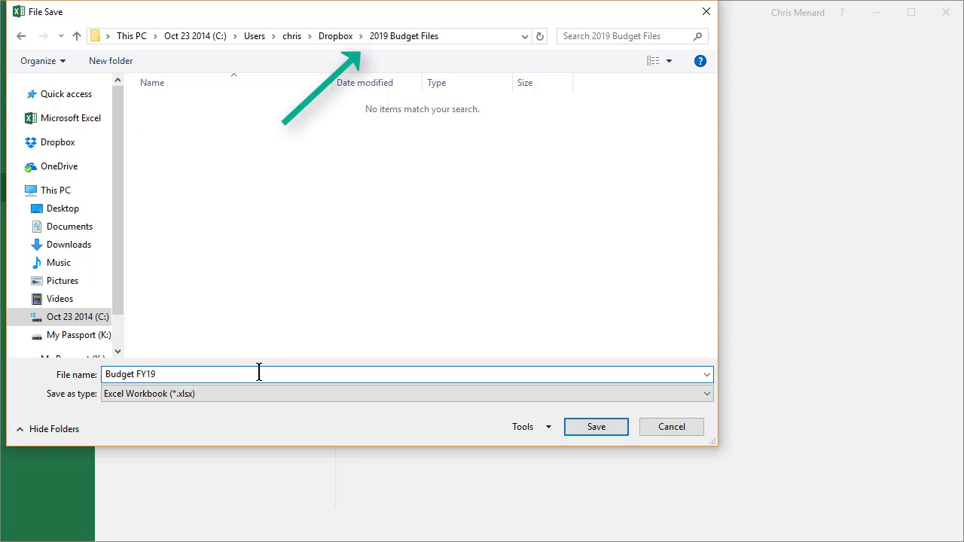
key(Return)
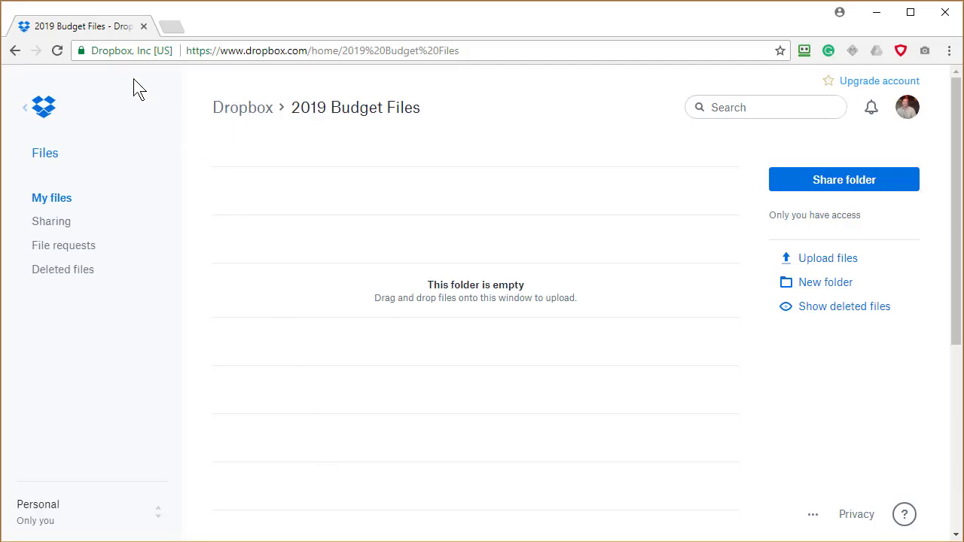
Reload the Dropbox 2019 Budget Files page so Budget FY19.xlsx is listed.
click(56, 51)
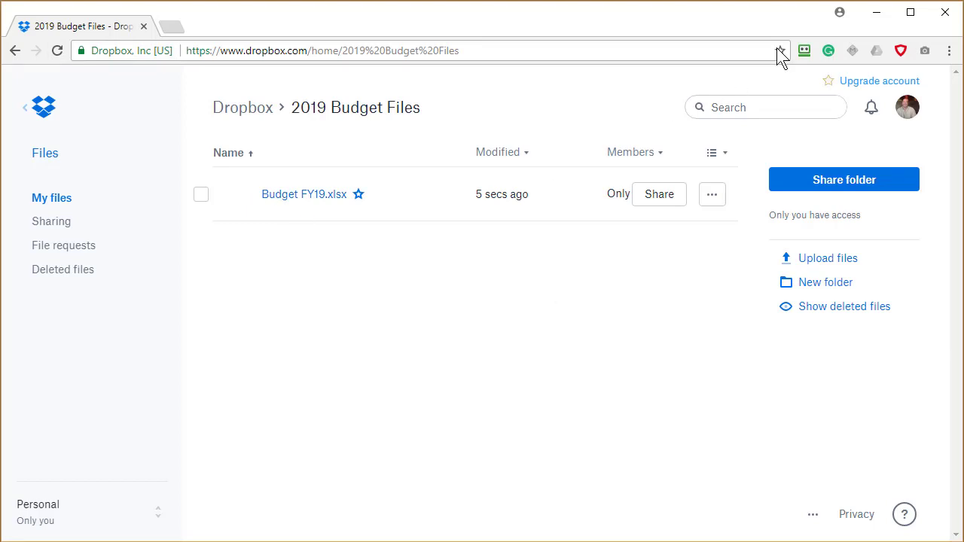
Remove the yellow fill from the Apr-19 GA cell E2.
click(877, 12)
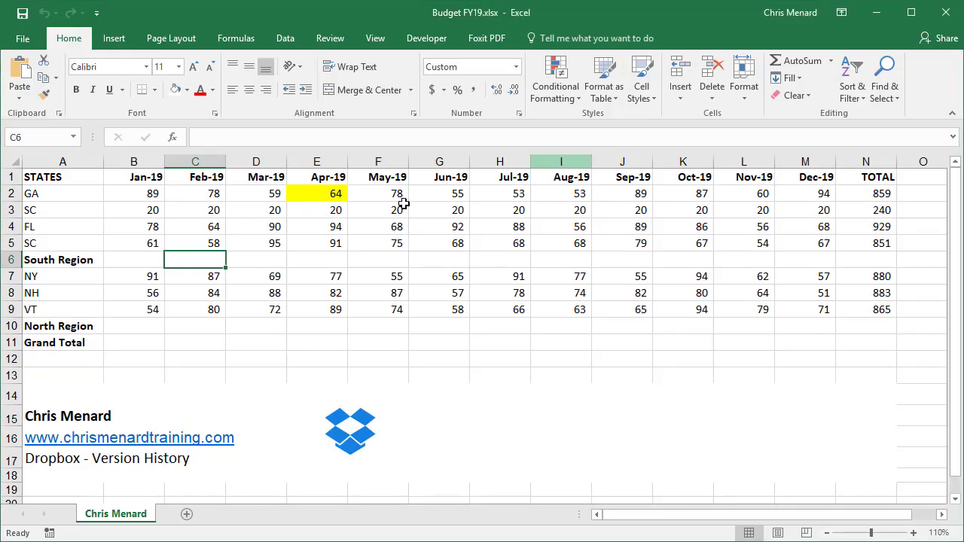
click(226, 226)
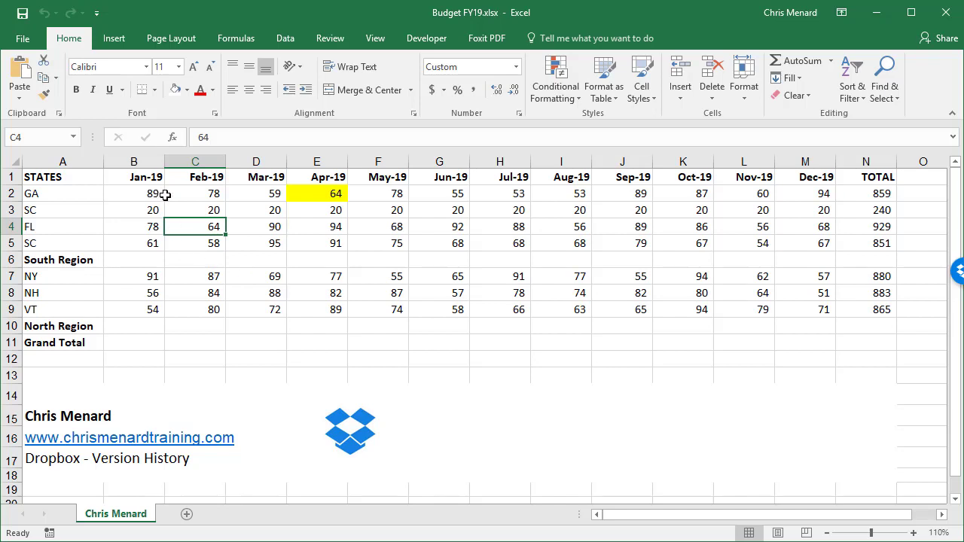
click(301, 191)
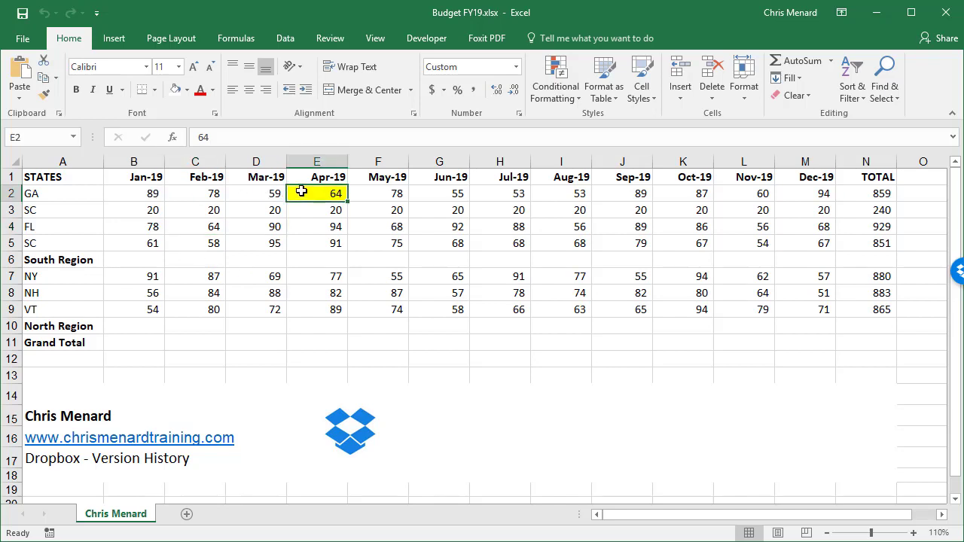
click(187, 89)
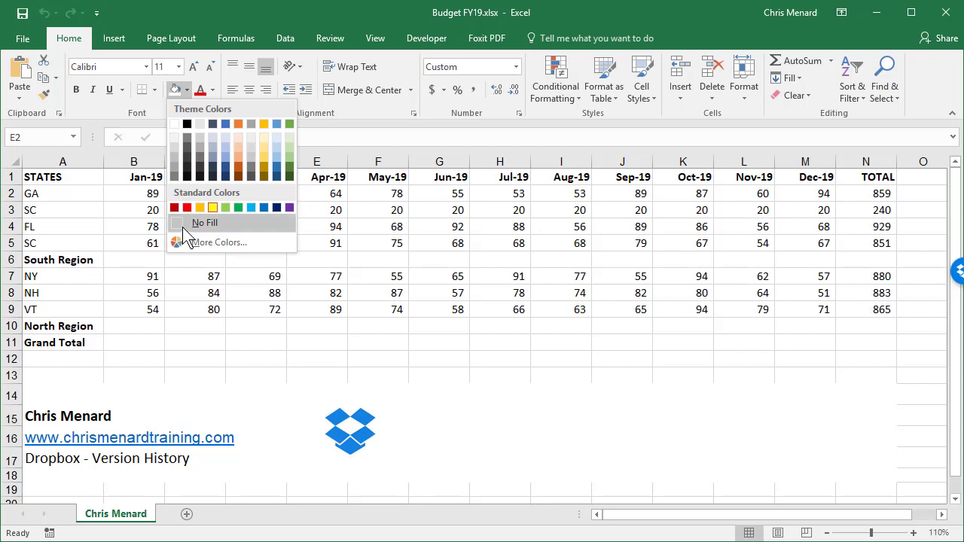
click(174, 124)
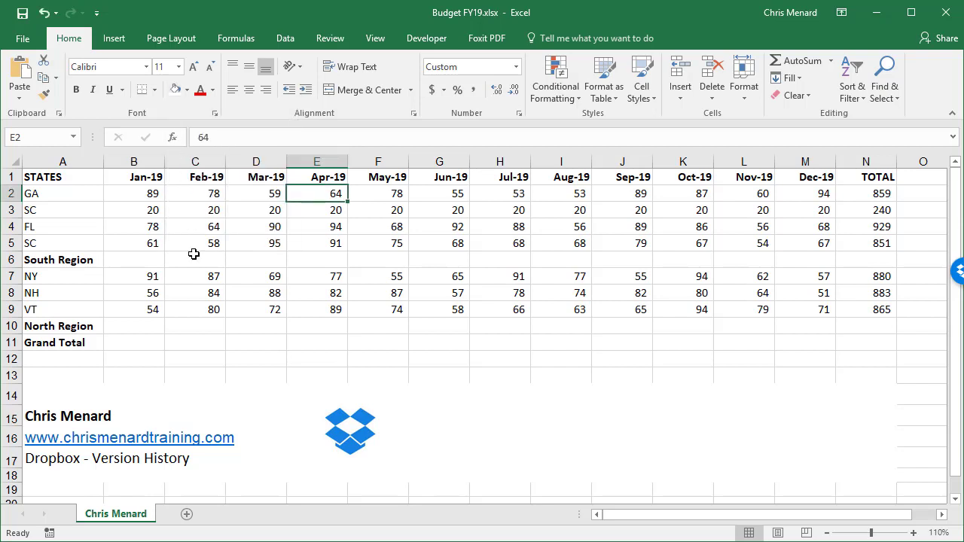
AutoSum the South Region (row 6), North Region (row 10) and Grand Total (row 11) across B:N.
drag(147, 259, 881, 260)
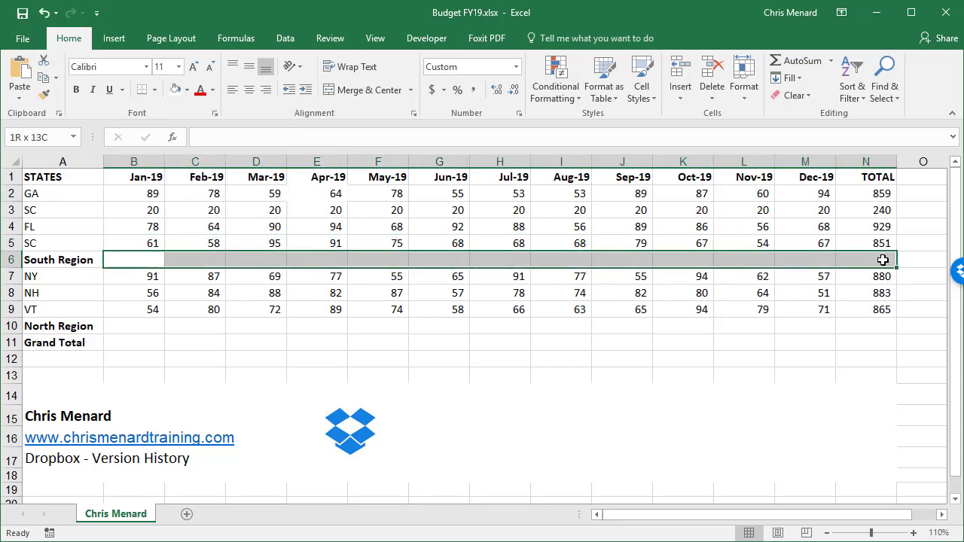
click(788, 61)
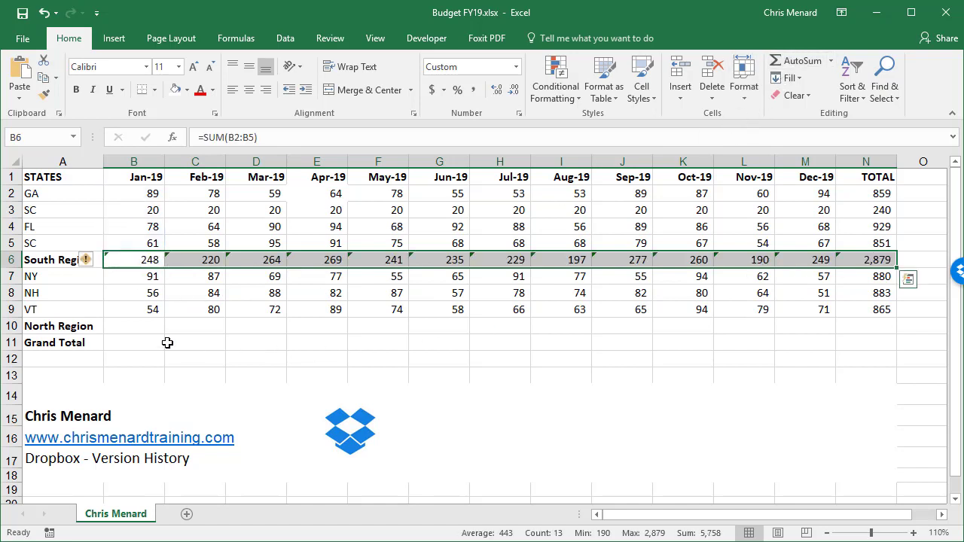
drag(142, 329, 857, 321)
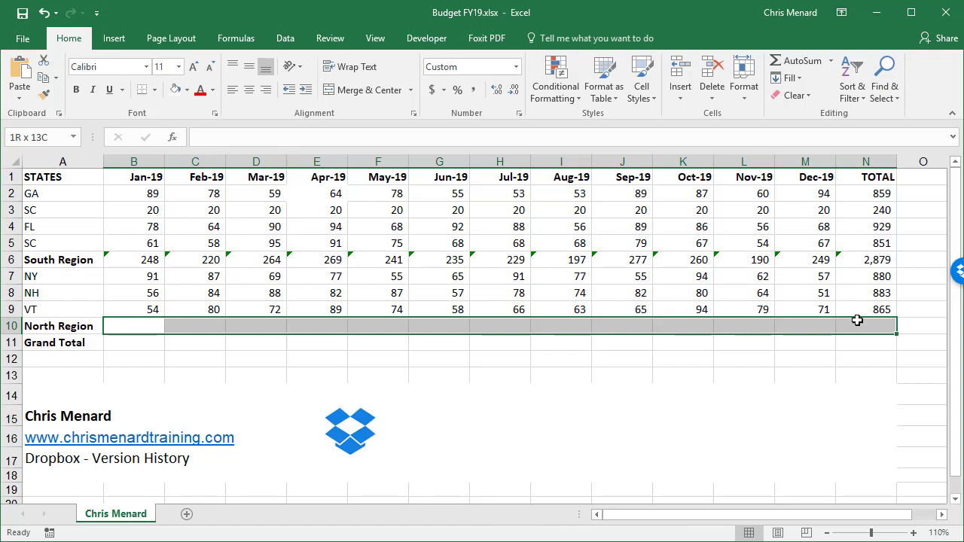
click(795, 61)
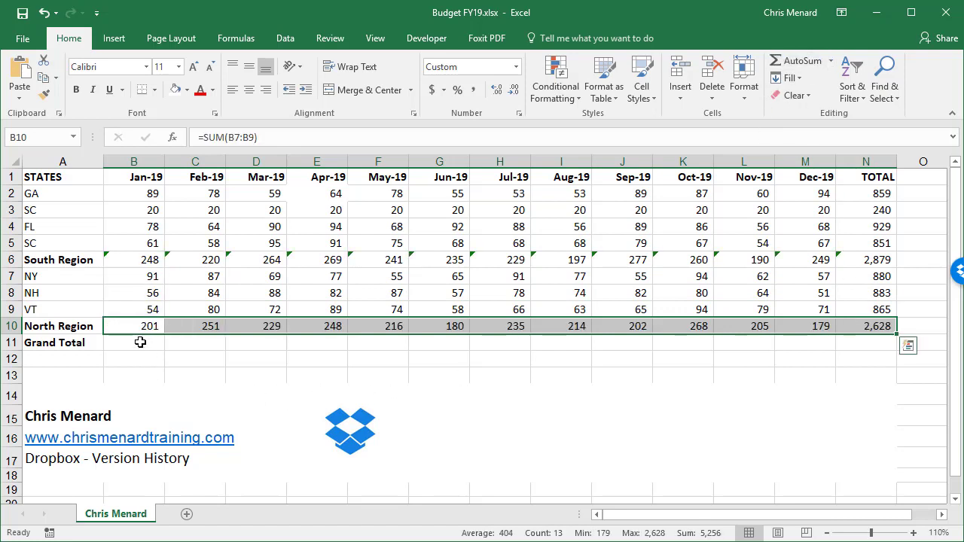
drag(140, 342, 851, 339)
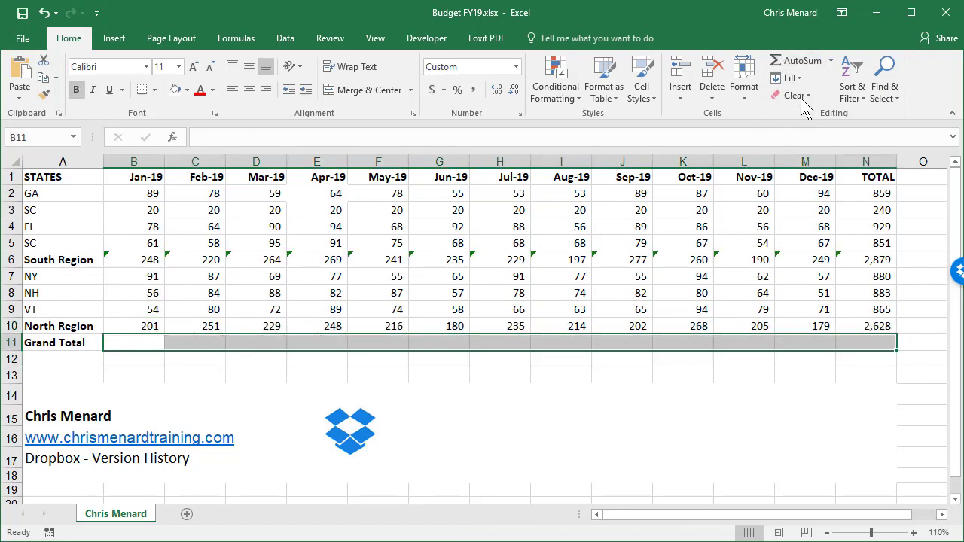
click(795, 61)
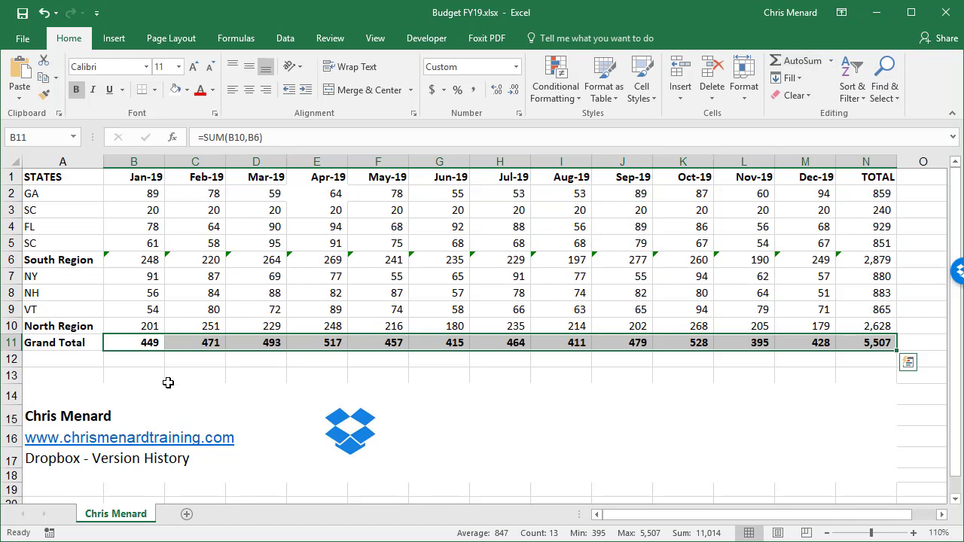
click(133, 341)
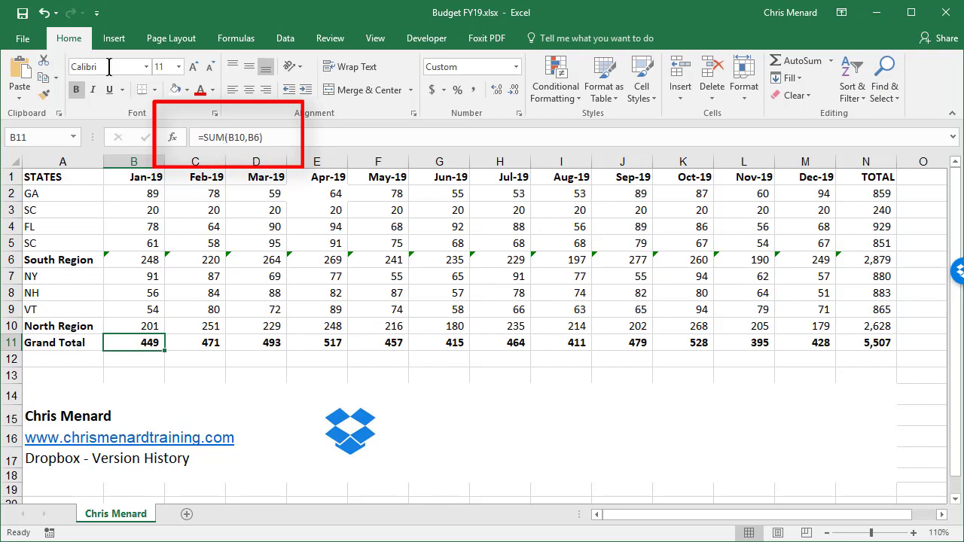
Make the North Region row B10:N10 bold with blue font, then resave Budget FY19.xlsx.
click(26, 21)
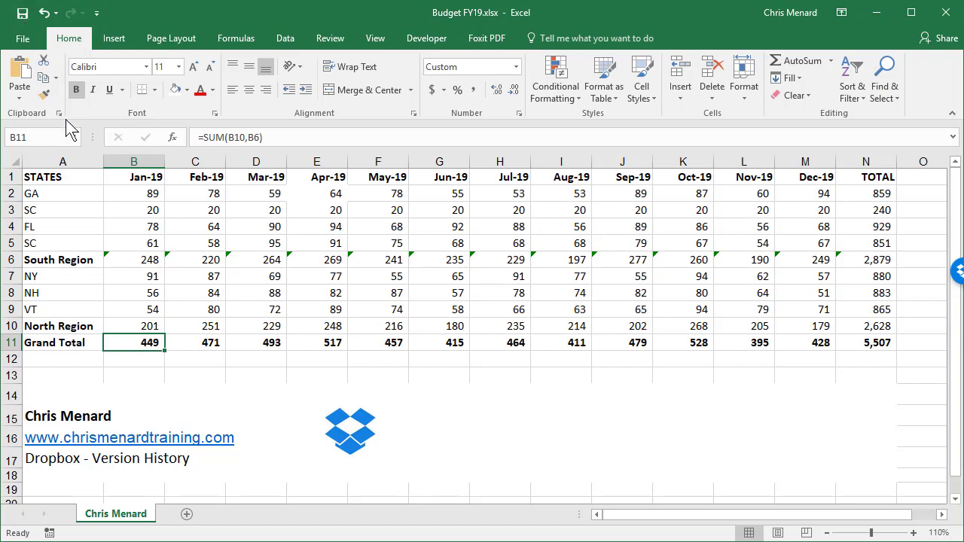
click(147, 236)
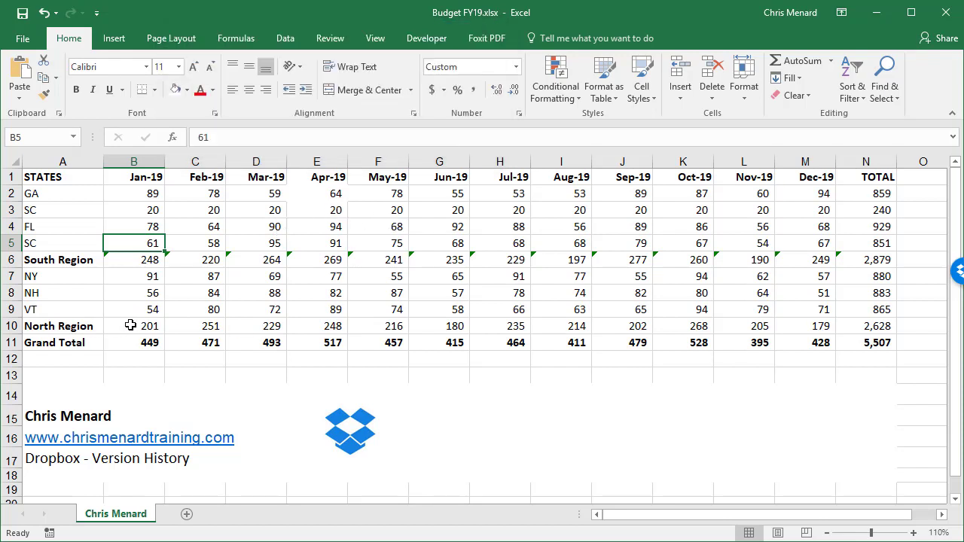
drag(130, 325, 848, 328)
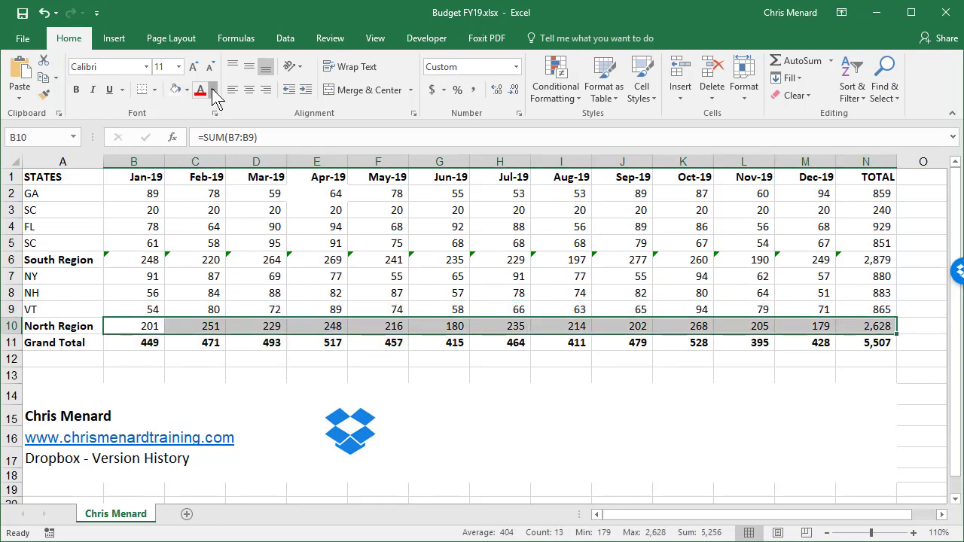
click(212, 91)
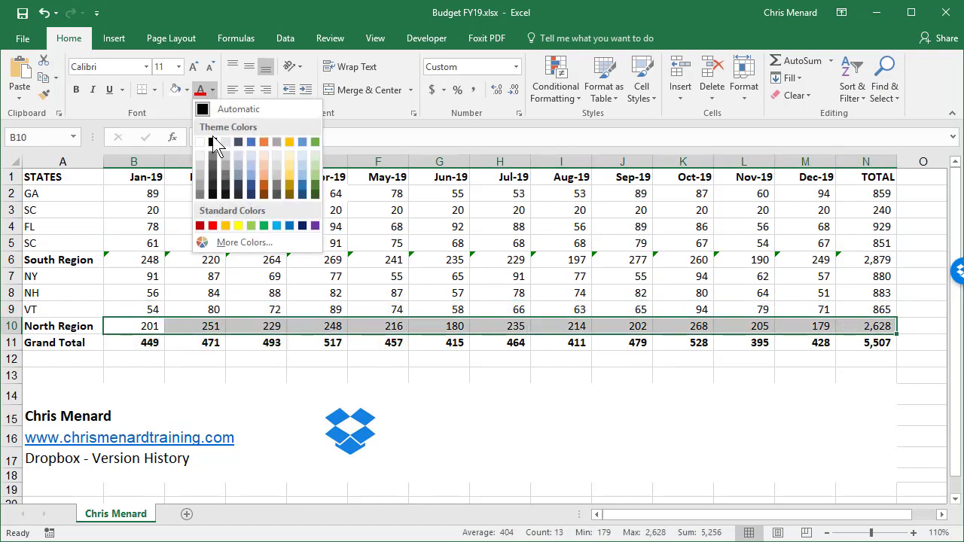
click(253, 141)
click(77, 91)
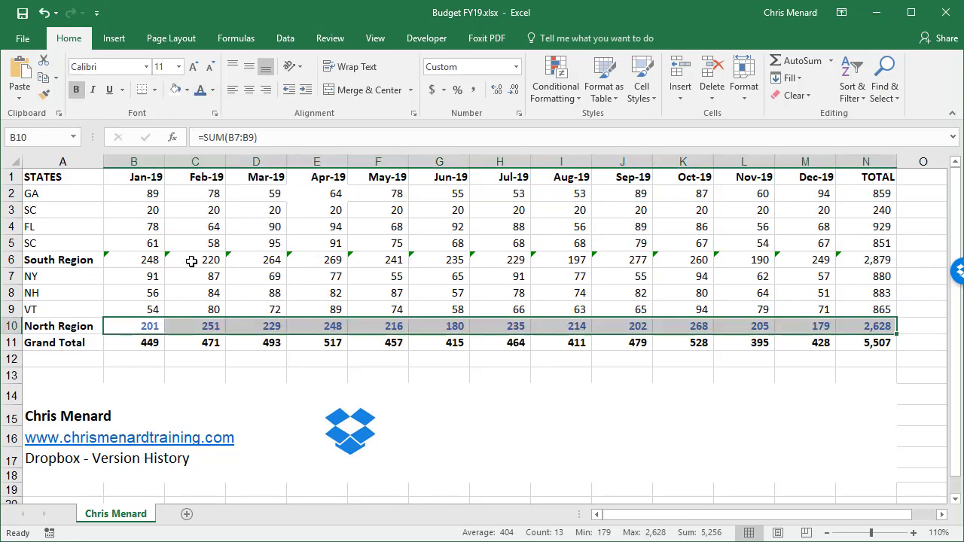
click(192, 258)
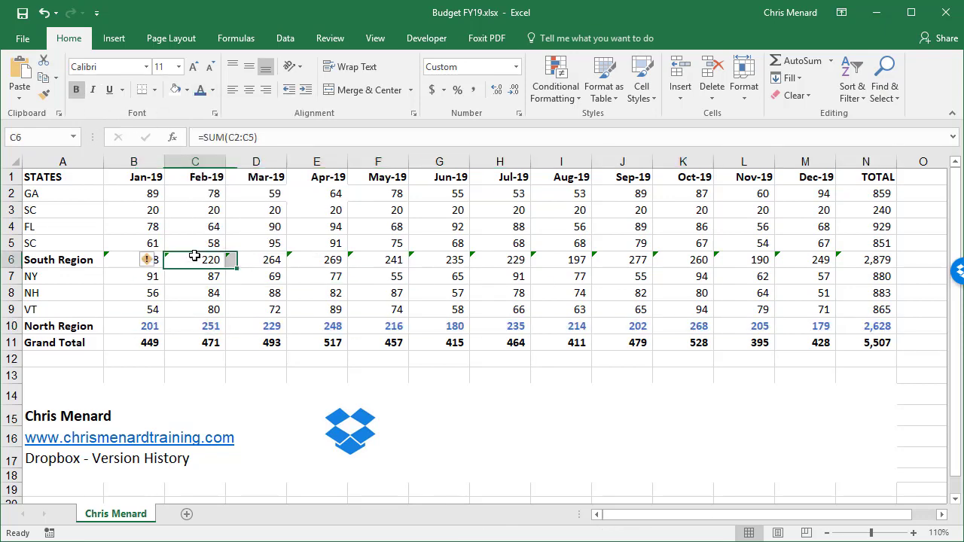
click(22, 13)
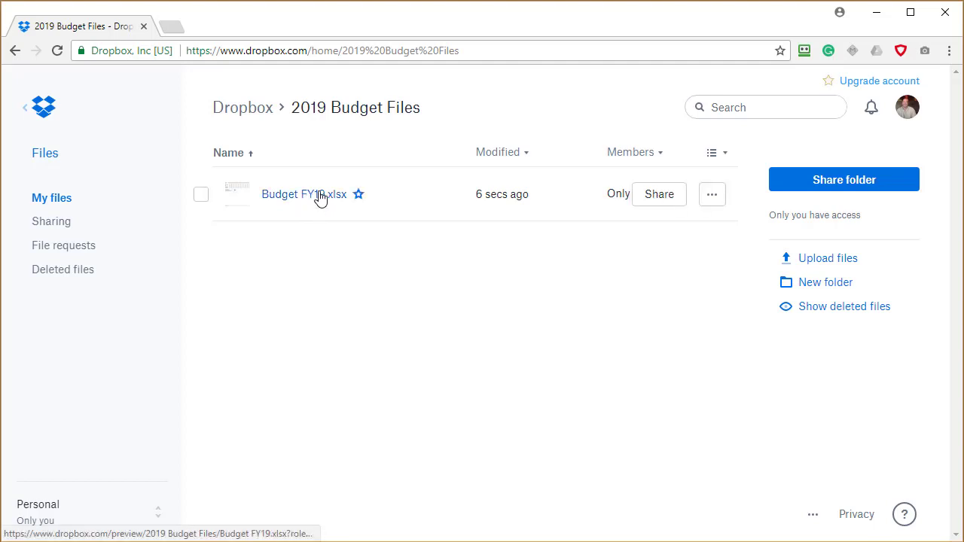
Open Version history for Budget FY19.xlsx from its '...' menu in Dropbox.
click(713, 197)
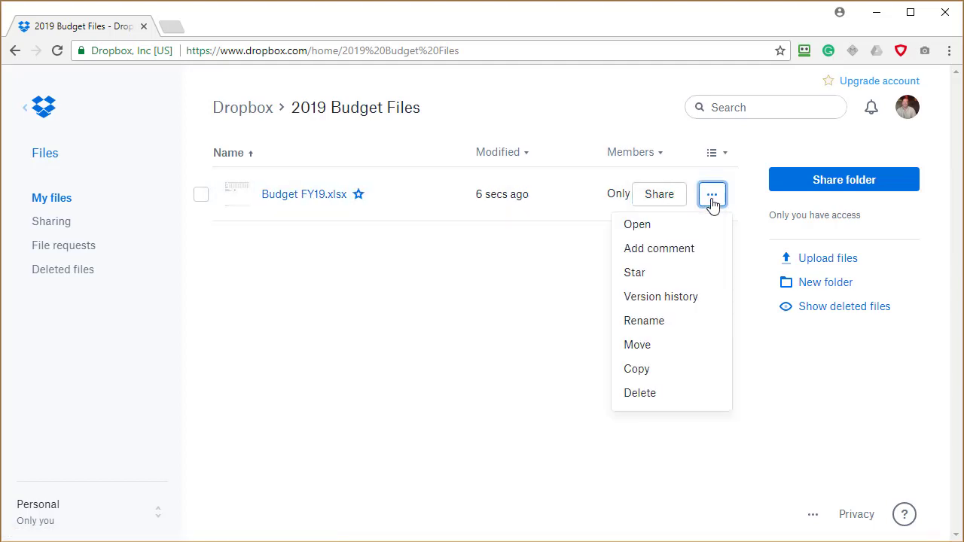
click(682, 301)
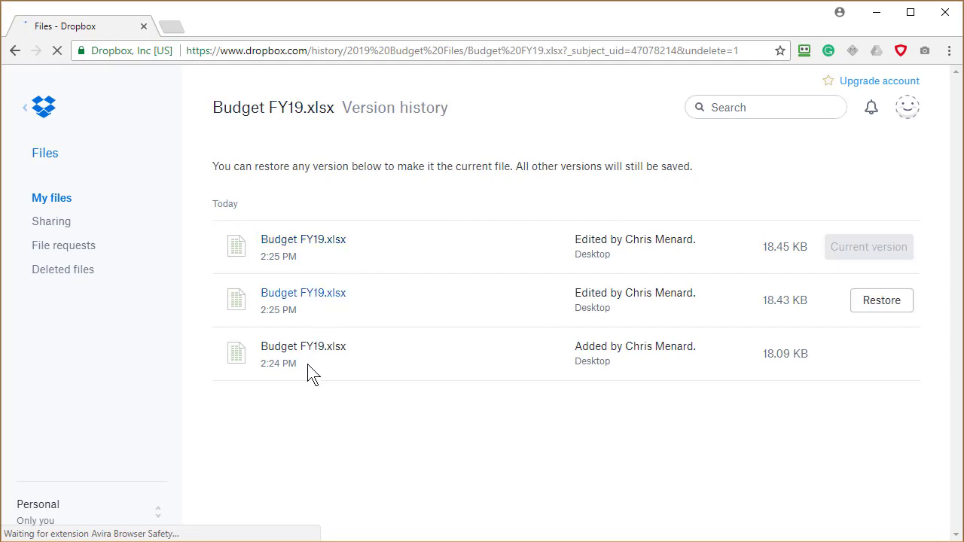
Preview the second-listed 18.43 KB version of Budget FY19.xlsx from 2:25 PM.
mouse_move(314, 379)
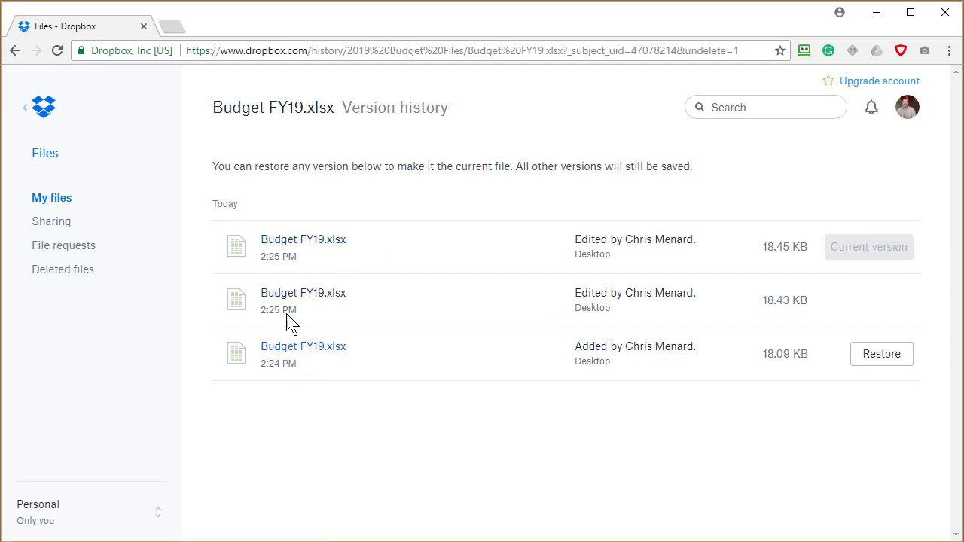
mouse_move(299, 285)
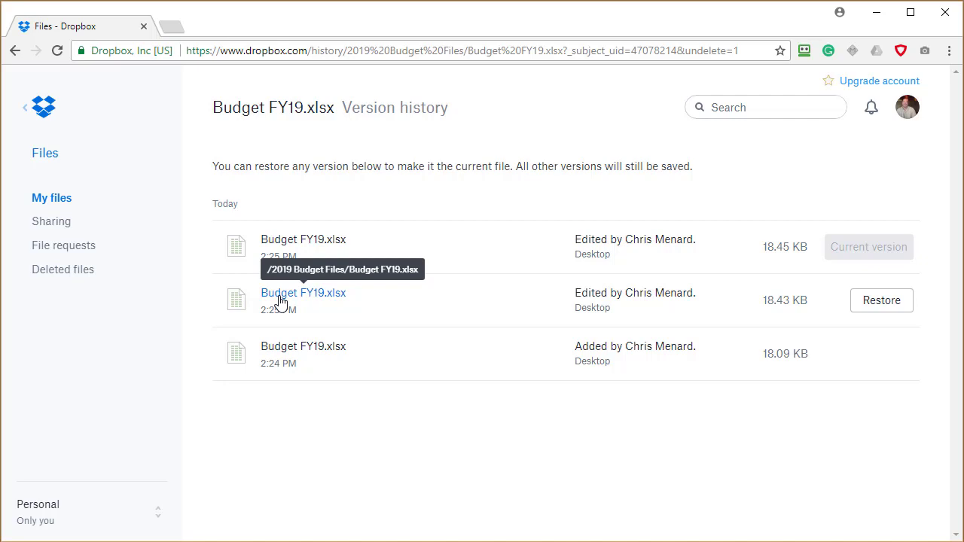
click(281, 301)
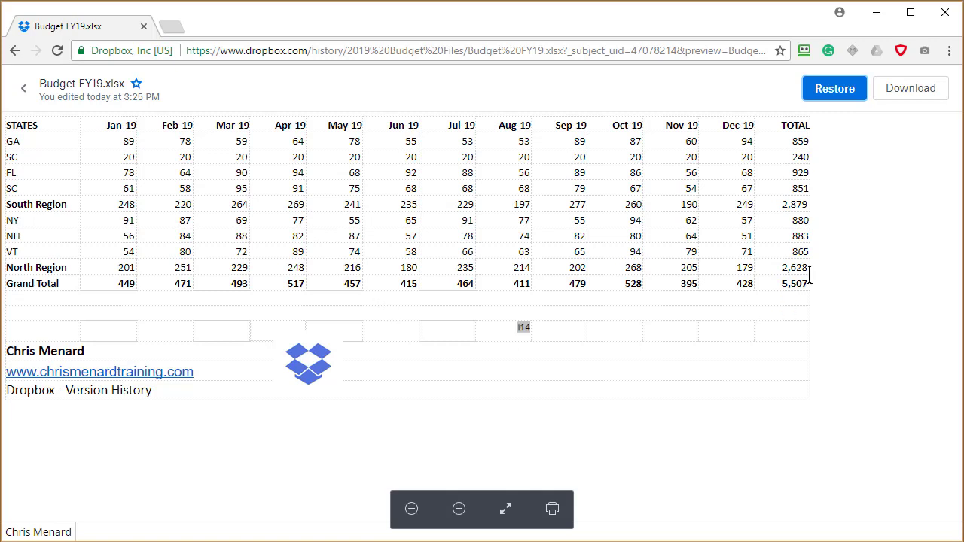
Restore the previewed 18.43 KB version and confirm it in the Restore version dialog.
click(839, 91)
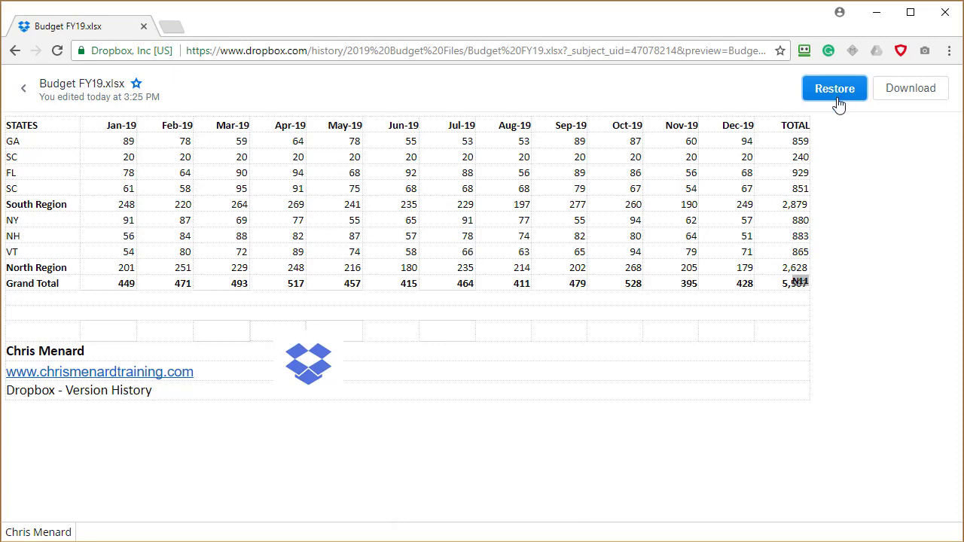
click(838, 93)
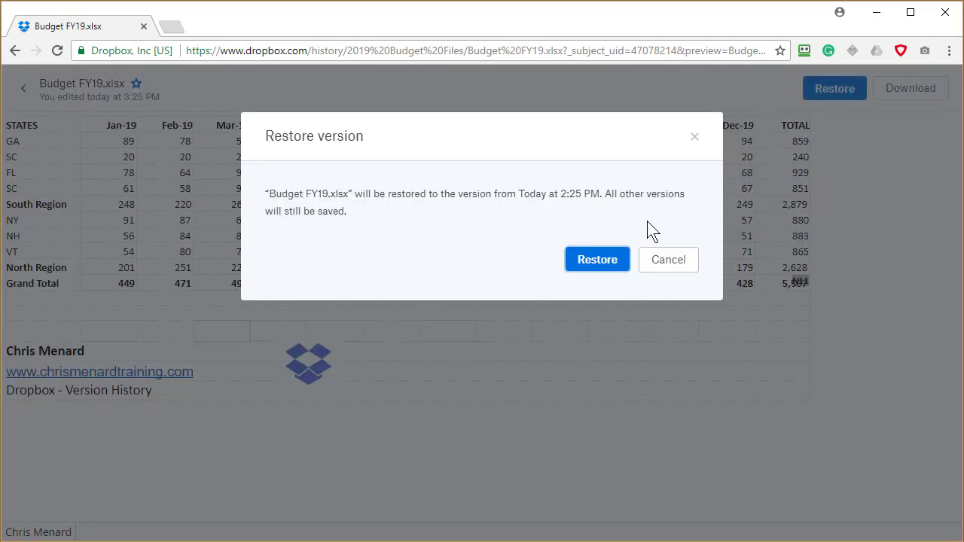
click(584, 261)
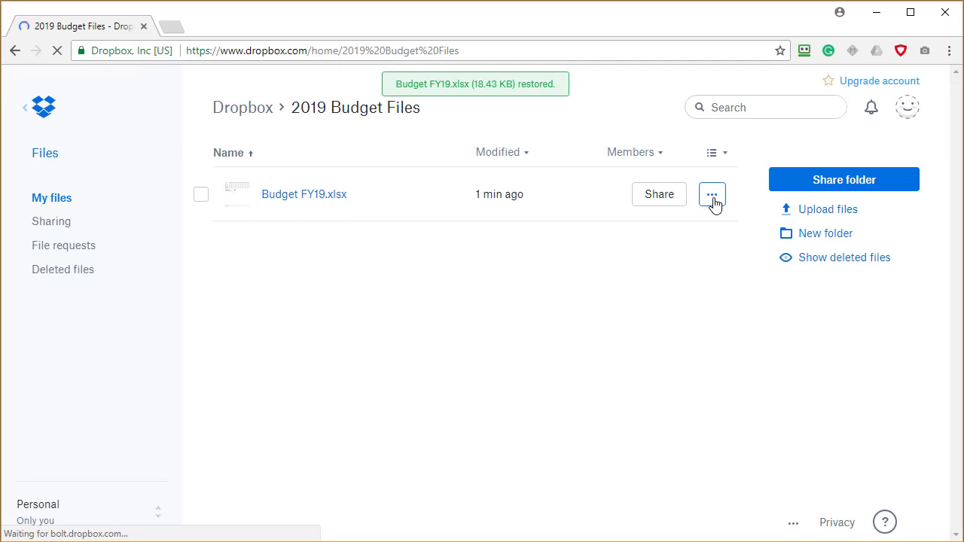
Rename Budget FY19.xlsx to 'Budget for 2019' through the file's Rename action.
click(713, 199)
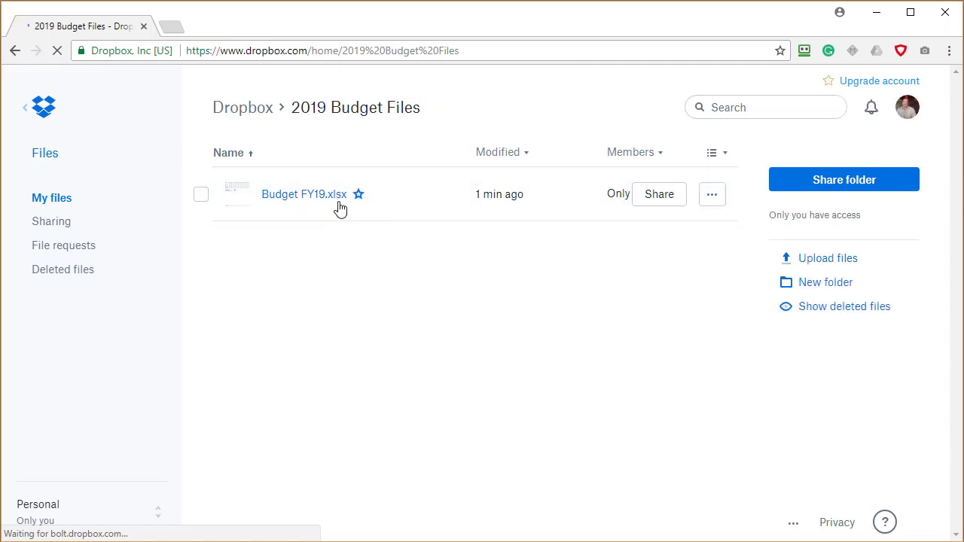
click(712, 196)
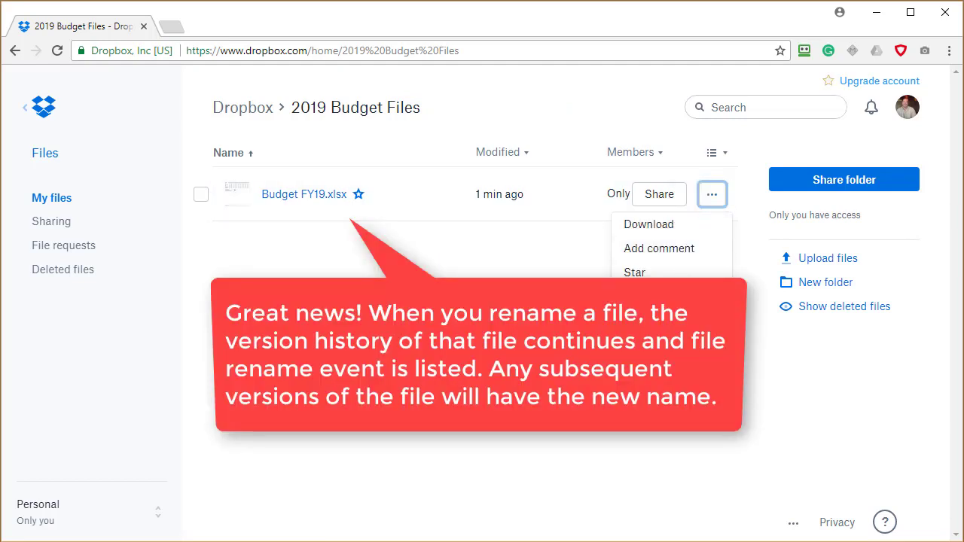
click(640, 296)
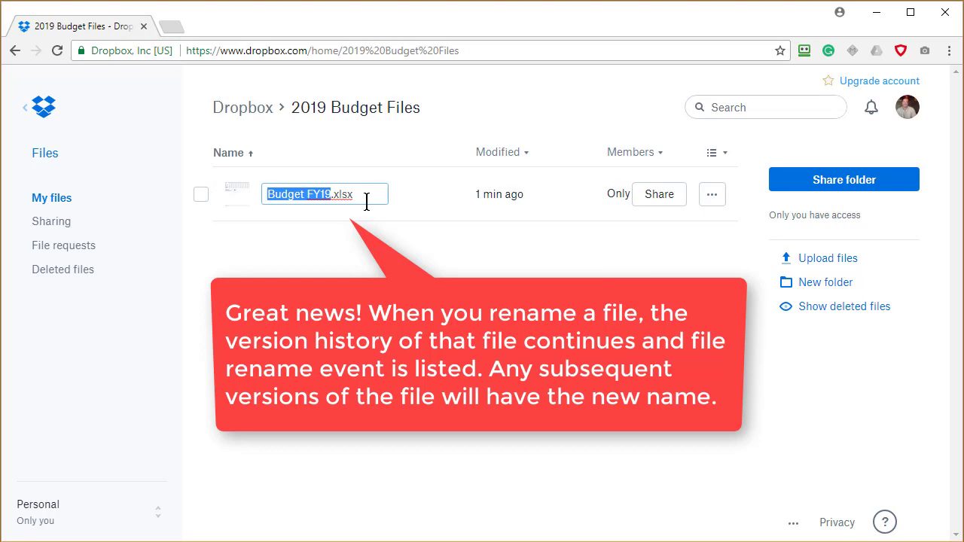
text(Budget )
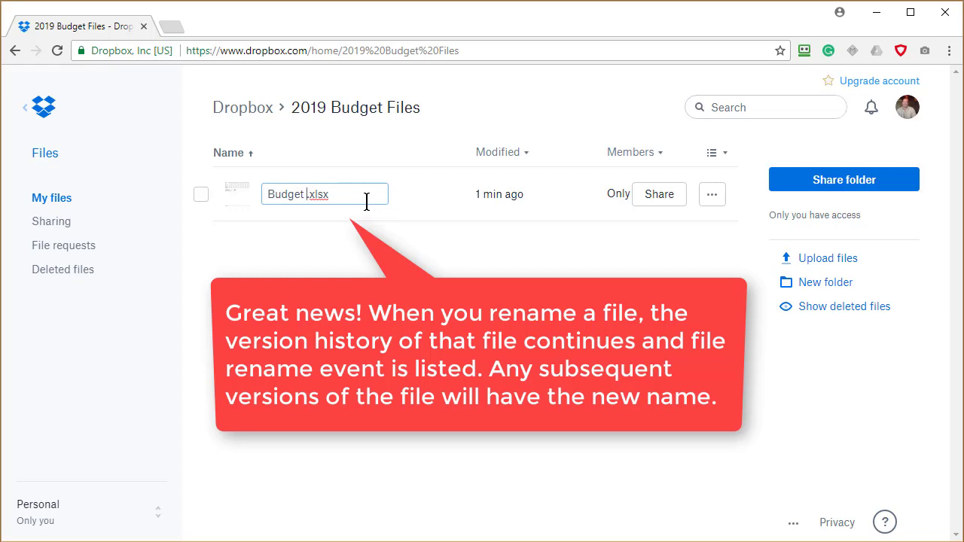
text(for 2019)
key(Return)
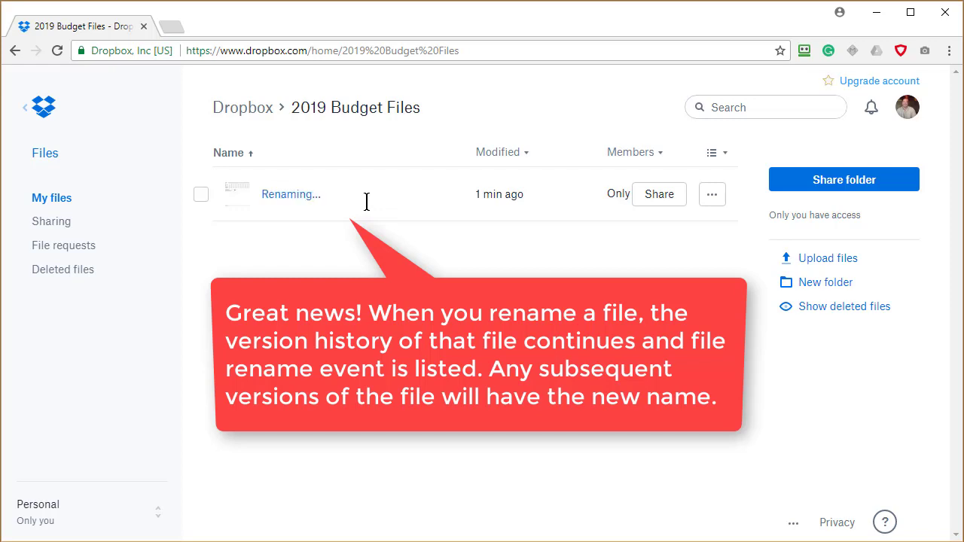